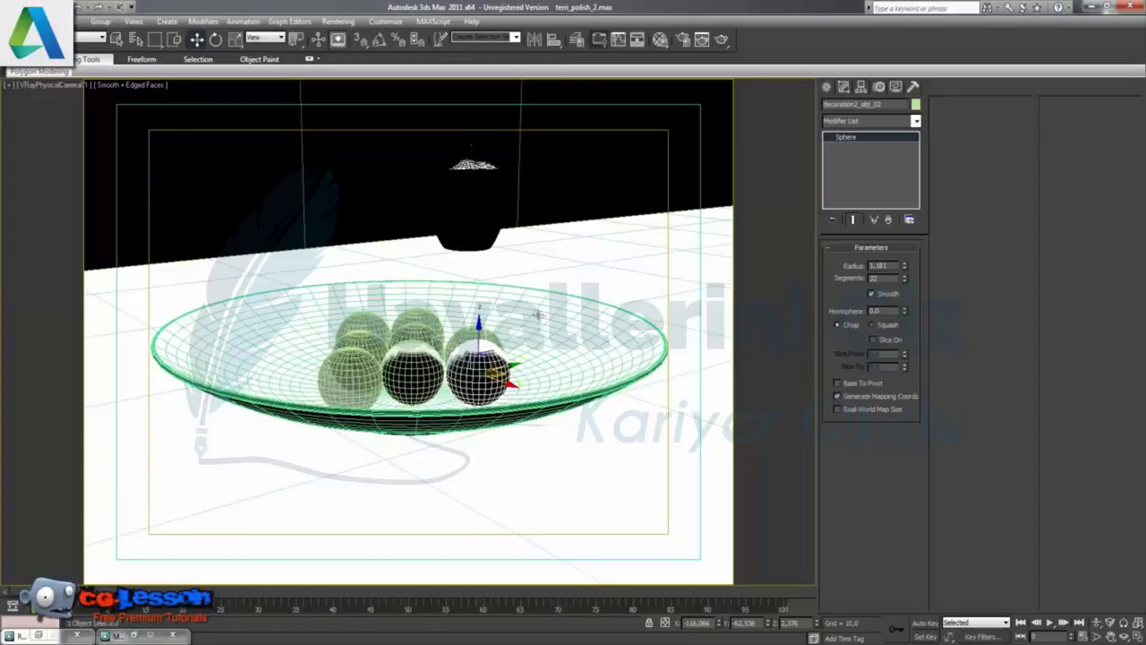
Render the bowl scene from the VRayPhysicalCamera view and move the frame buffer aside.
key(shift+q)
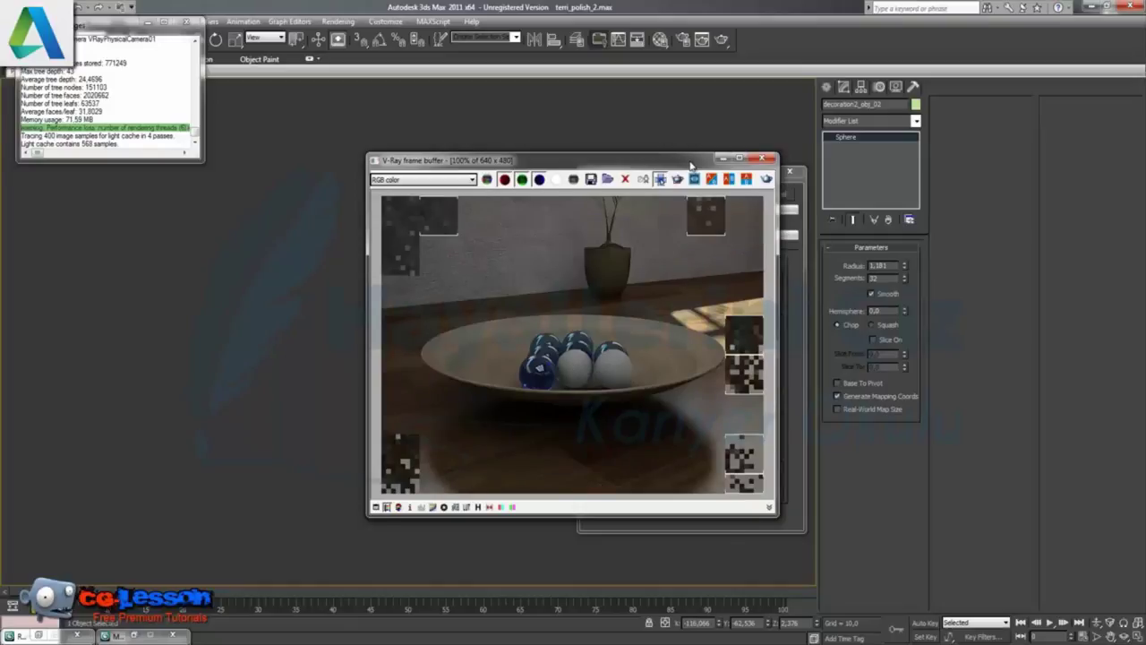
drag(690, 164, 474, 185)
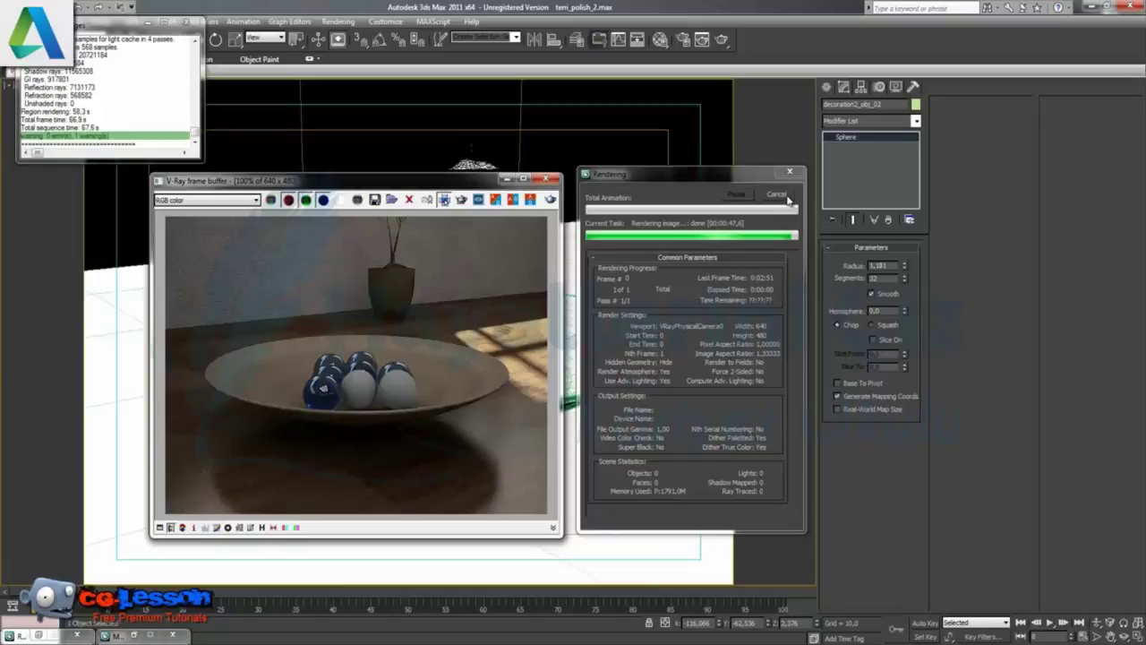
Close the render windows, then rename an unused Material Editor sample slot to chrome-45.
click(549, 178)
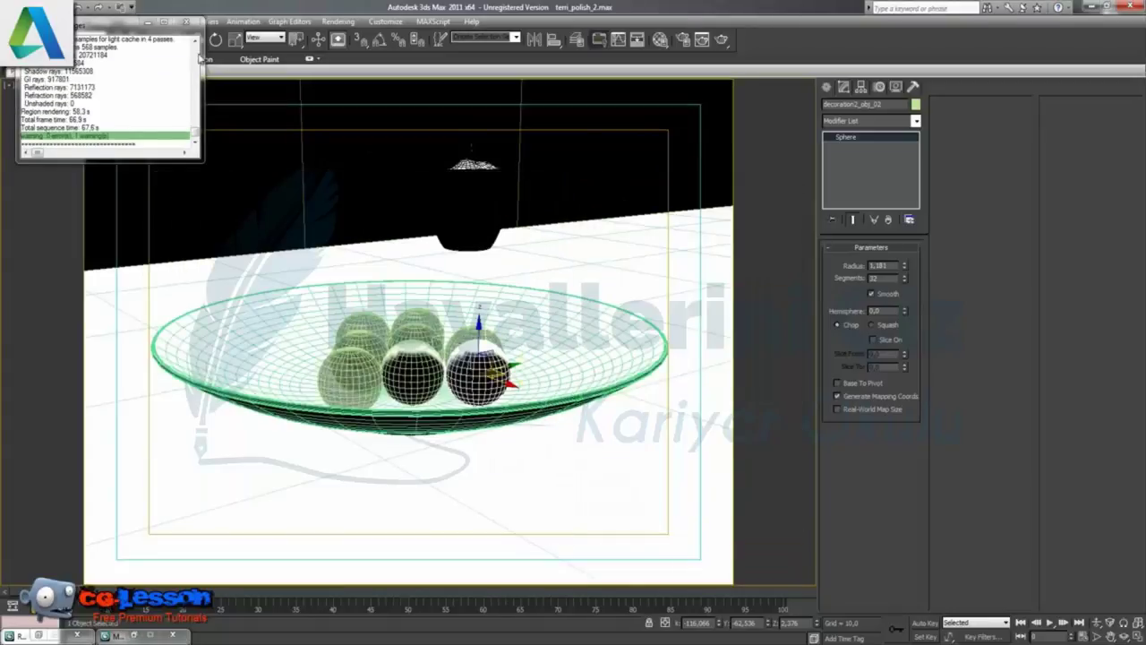
click(192, 19)
key(m)
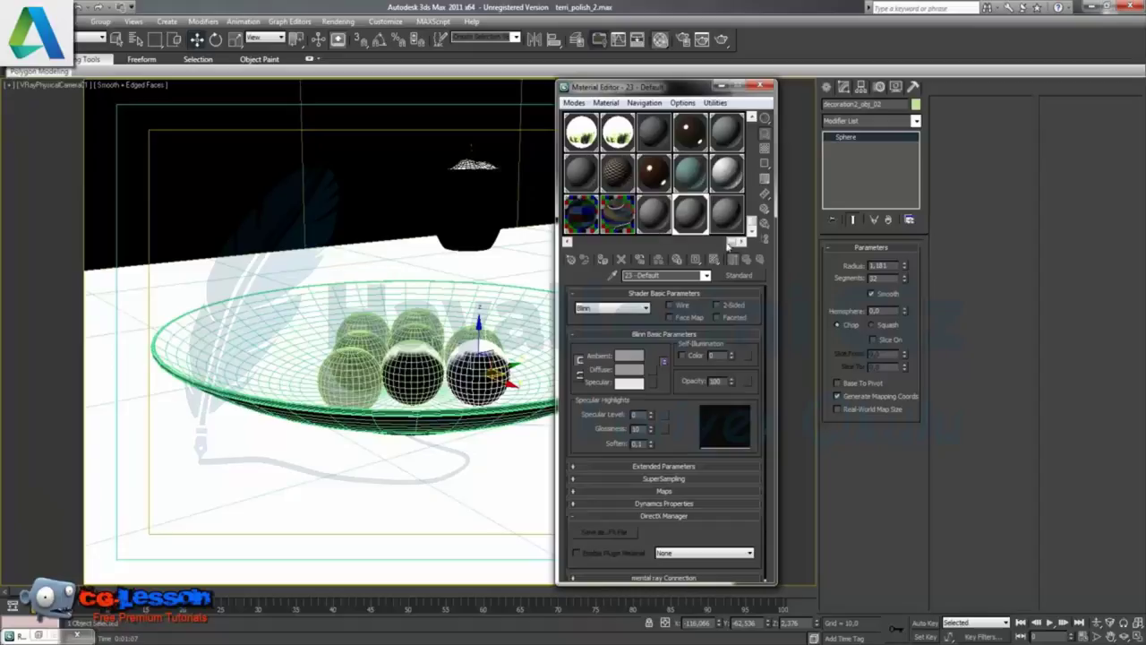
click(670, 226)
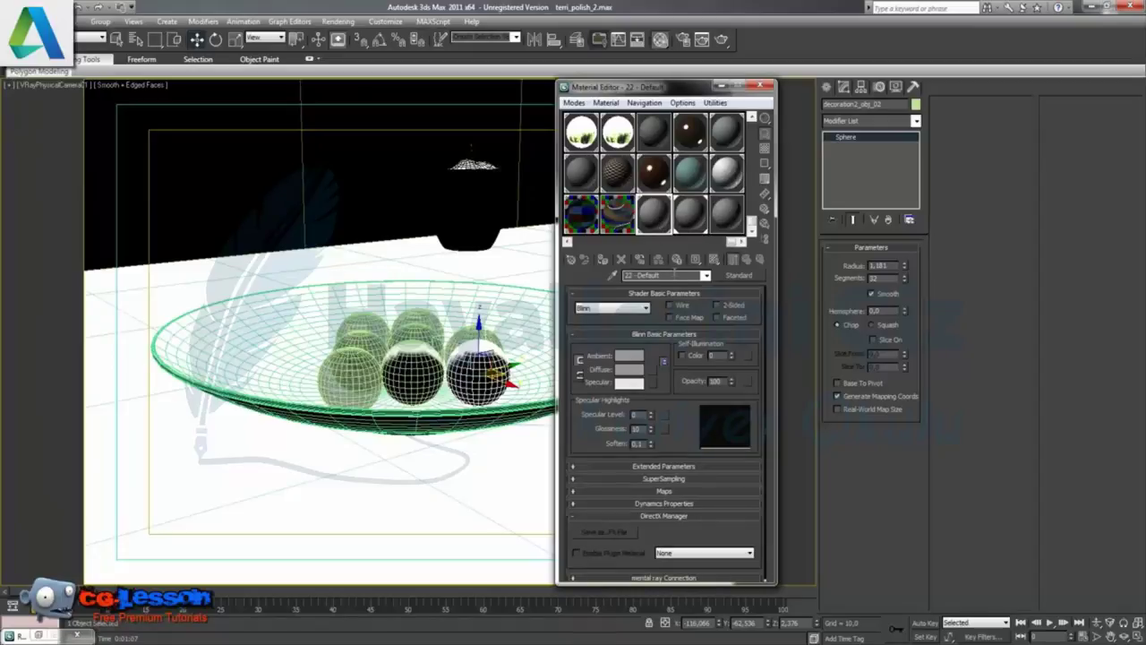
click(678, 276)
text(chi)
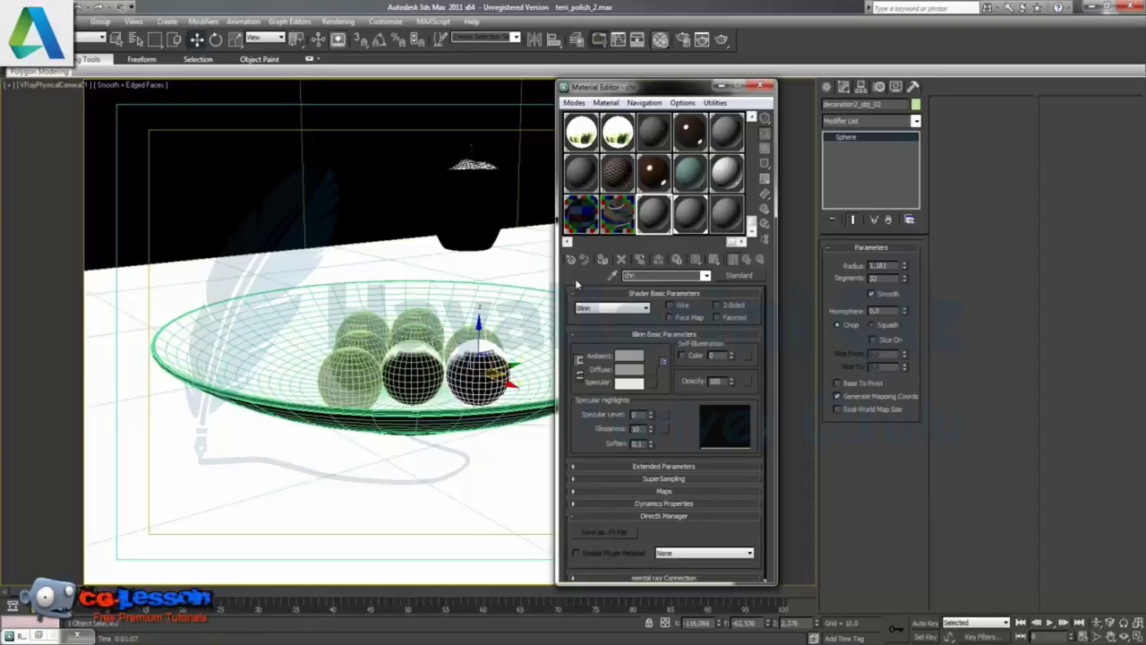
text(rome)
text(45)
Convert chrome-45 to a VRayMtl with a white diffuse colour.
click(739, 275)
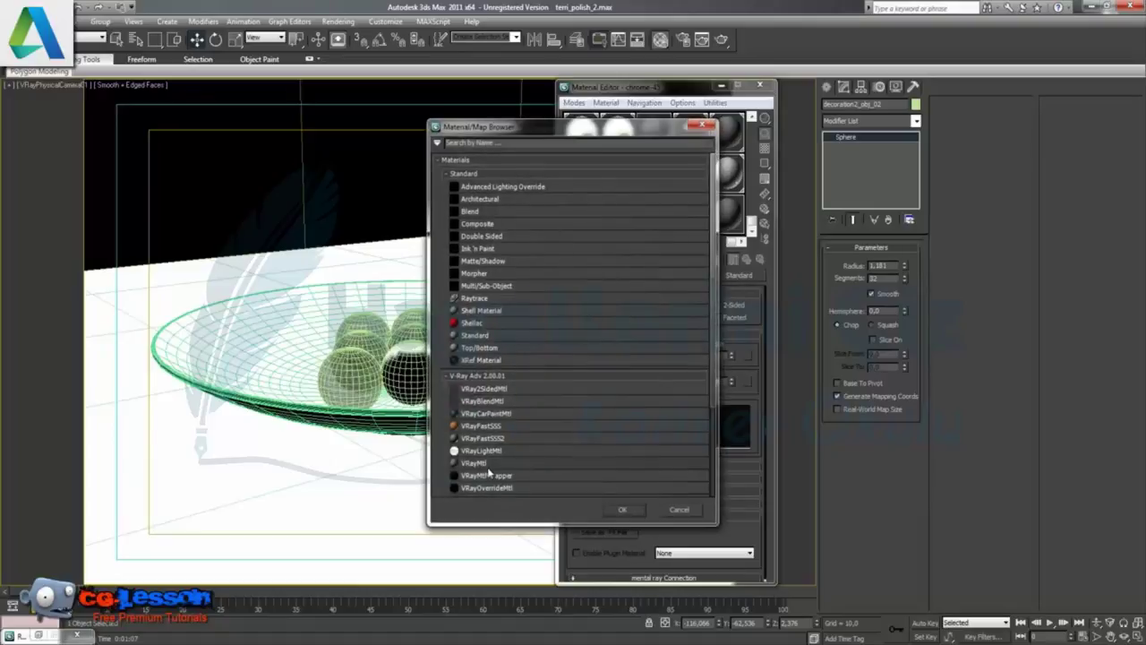
double_click(489, 462)
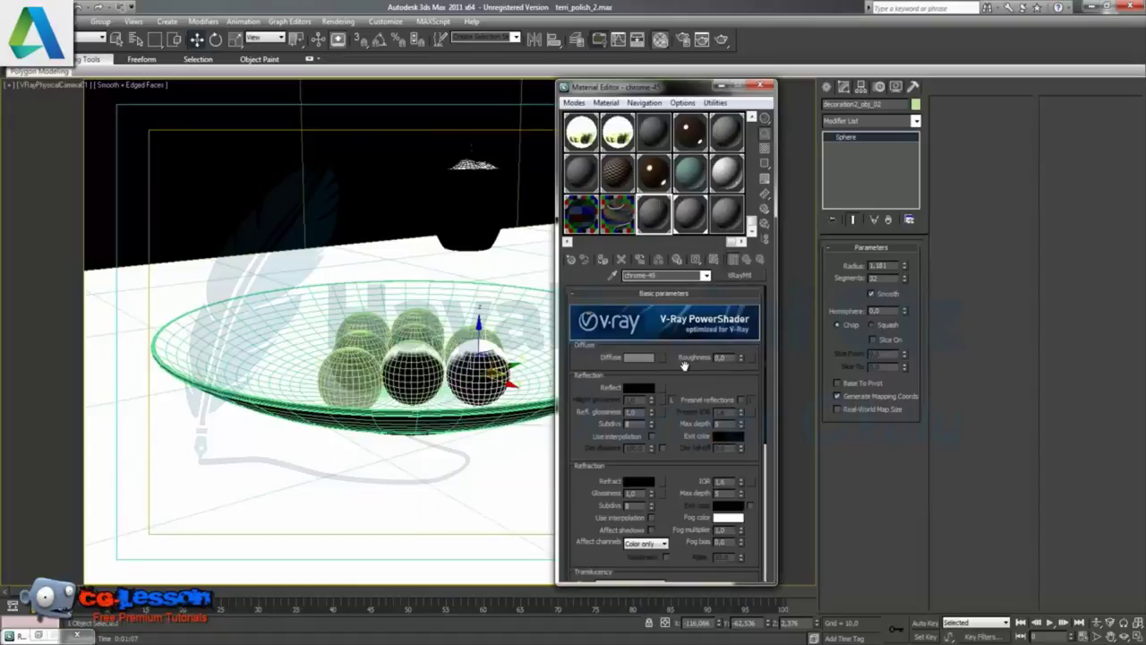
click(638, 355)
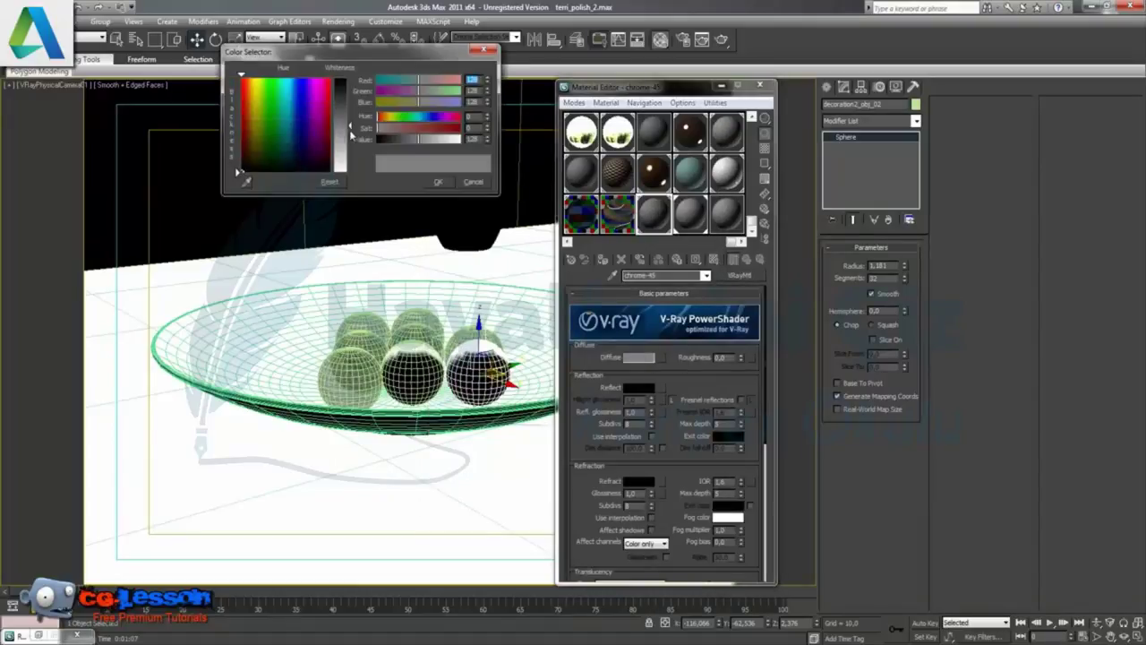
drag(351, 133, 351, 79)
click(437, 182)
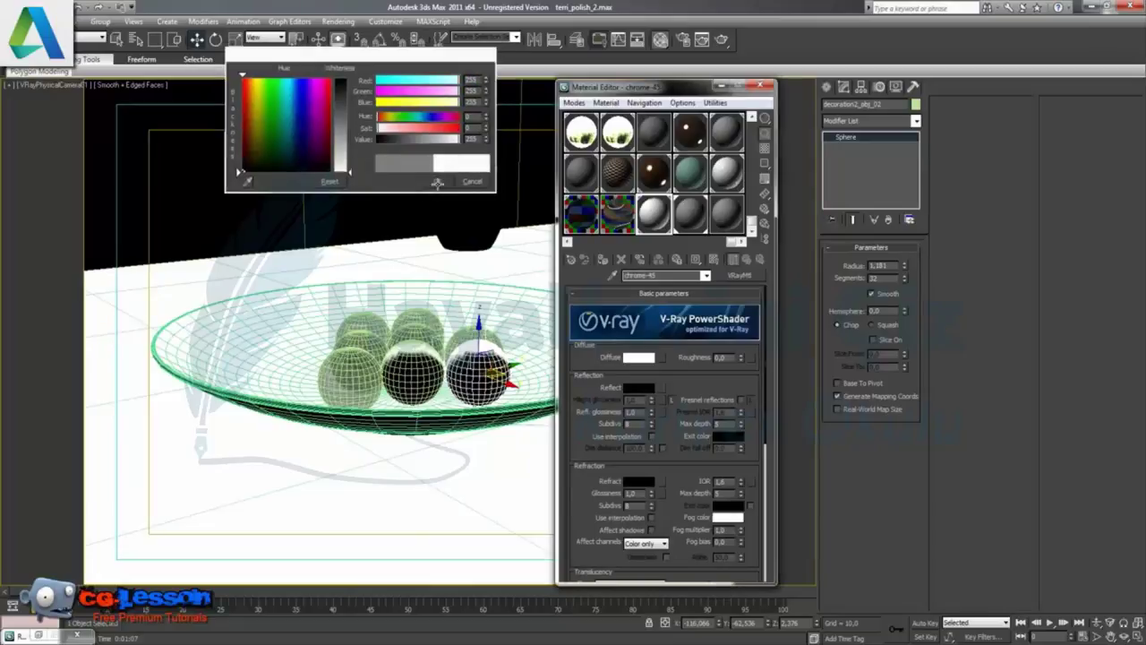
Set the reflection colour to white and lower reflection glossiness to 0.9.
click(636, 391)
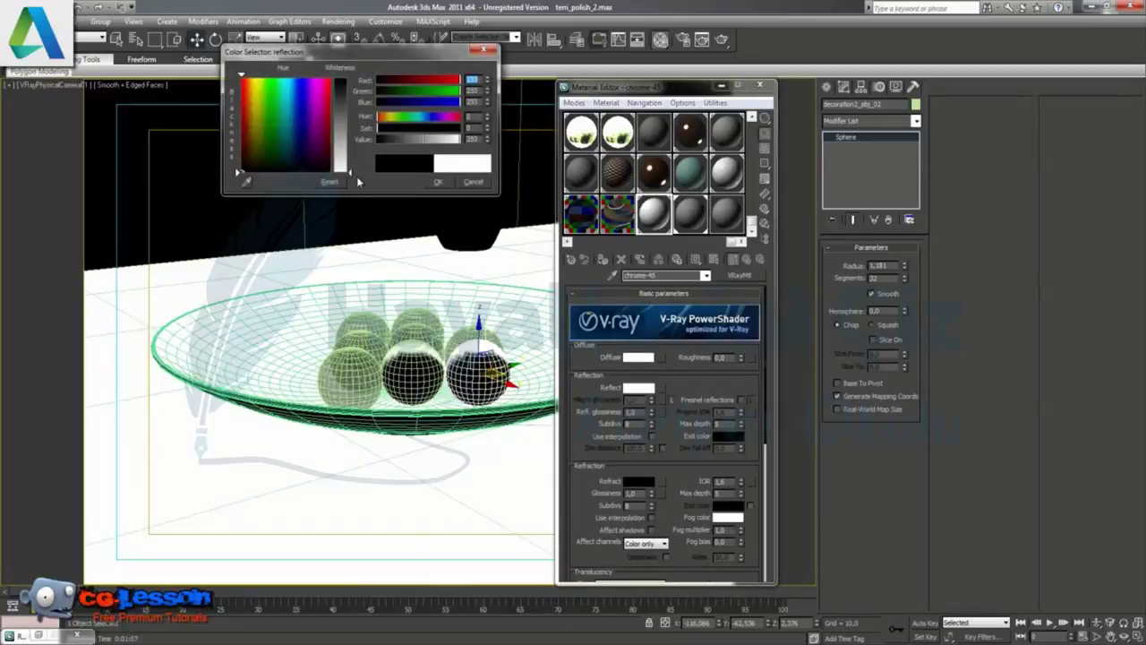
drag(349, 81, 357, 172)
click(438, 182)
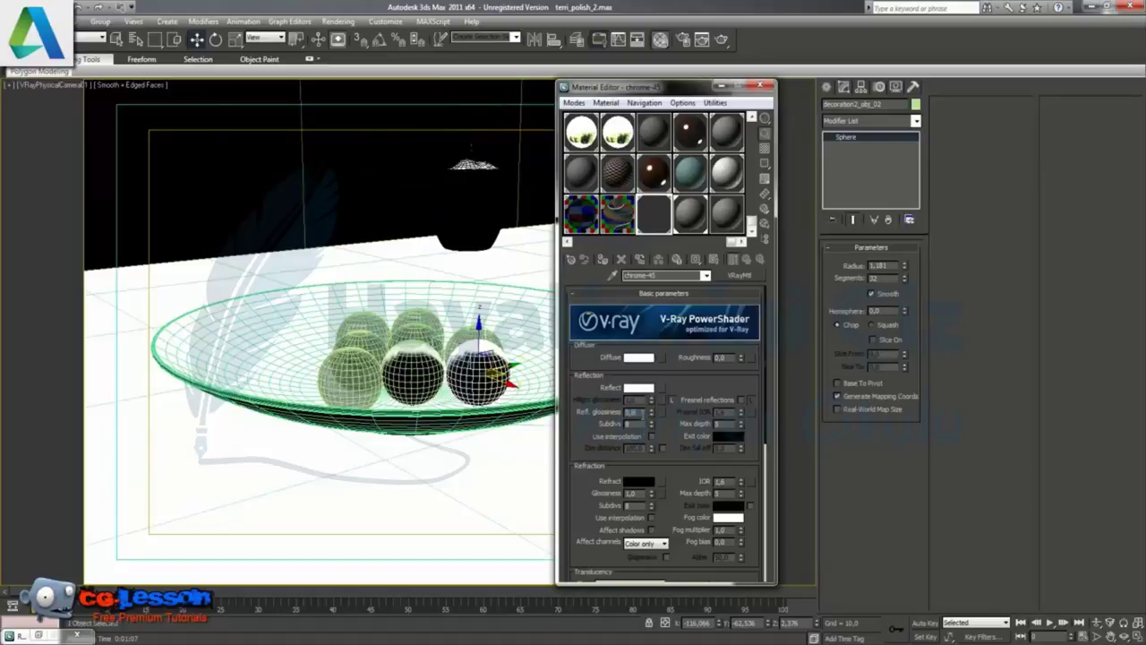
double_click(631, 411)
Set reflection subdivs to 25 and the BRDF anisotropy to -0.9.
text(25)
drag(579, 519, 581, 498)
scroll(582, 498, down, 5)
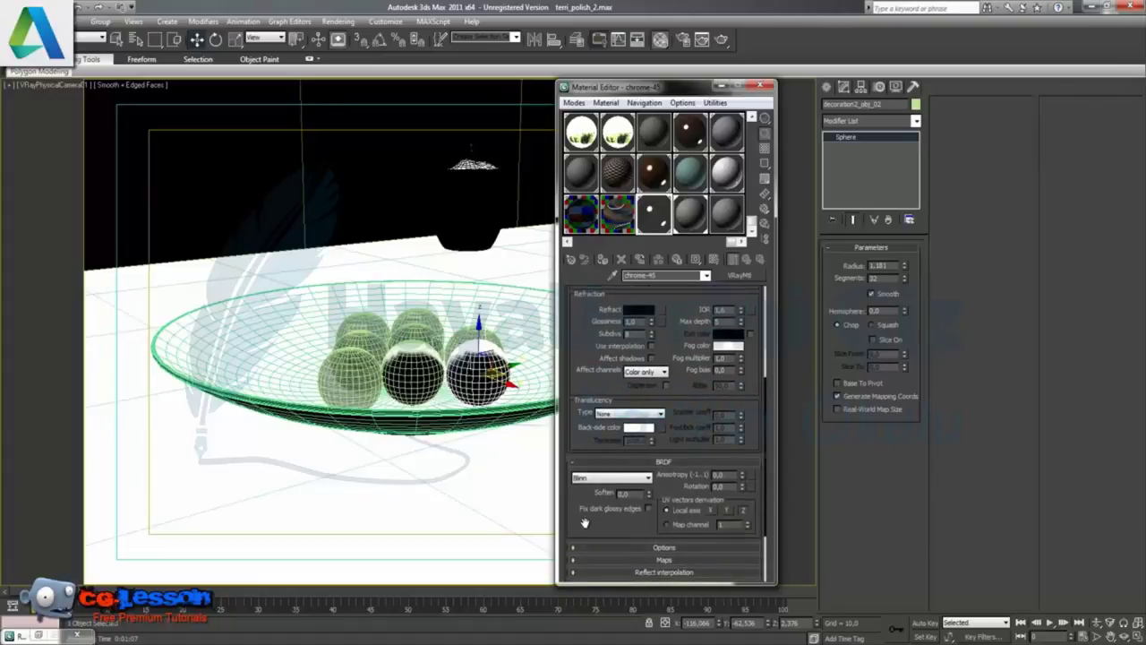
scroll(587, 523, down, 1)
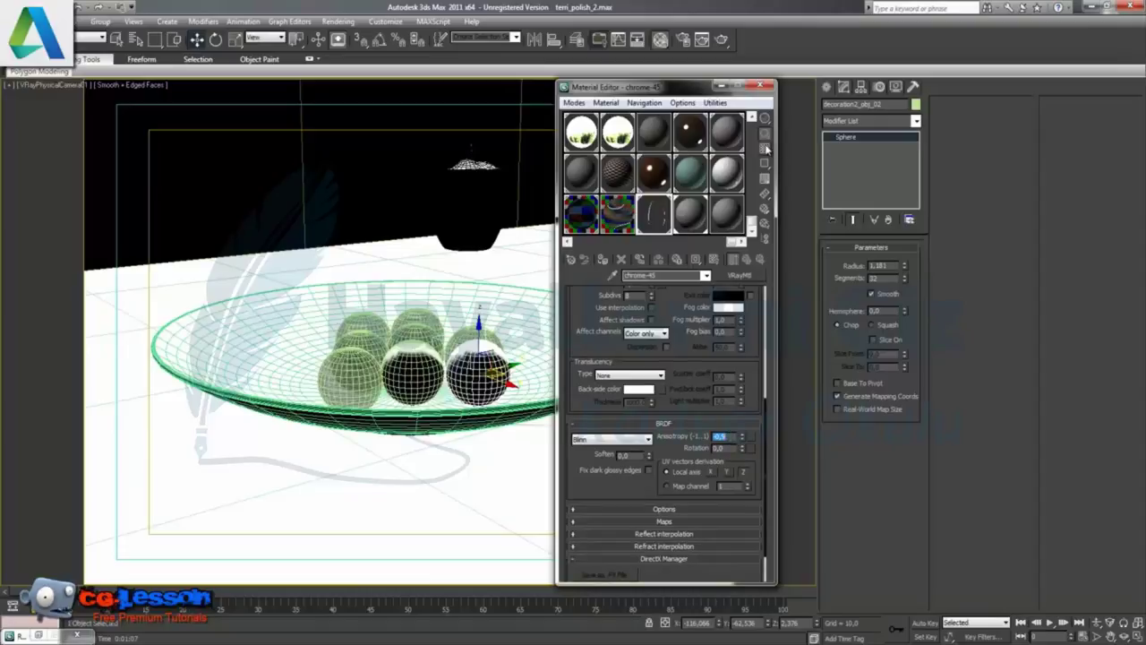
text(-0.9)
key(Return)
text(45)
key(Return)
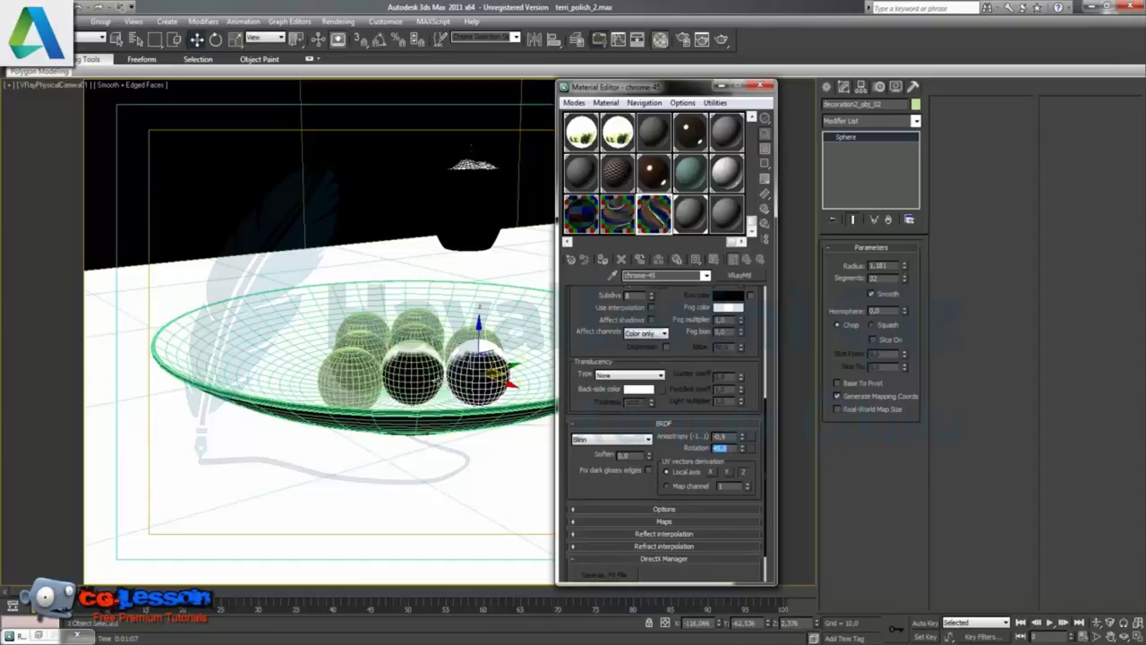
Assign chrome-45 to the middle sphere and open the V-Ray frame buffer.
click(423, 376)
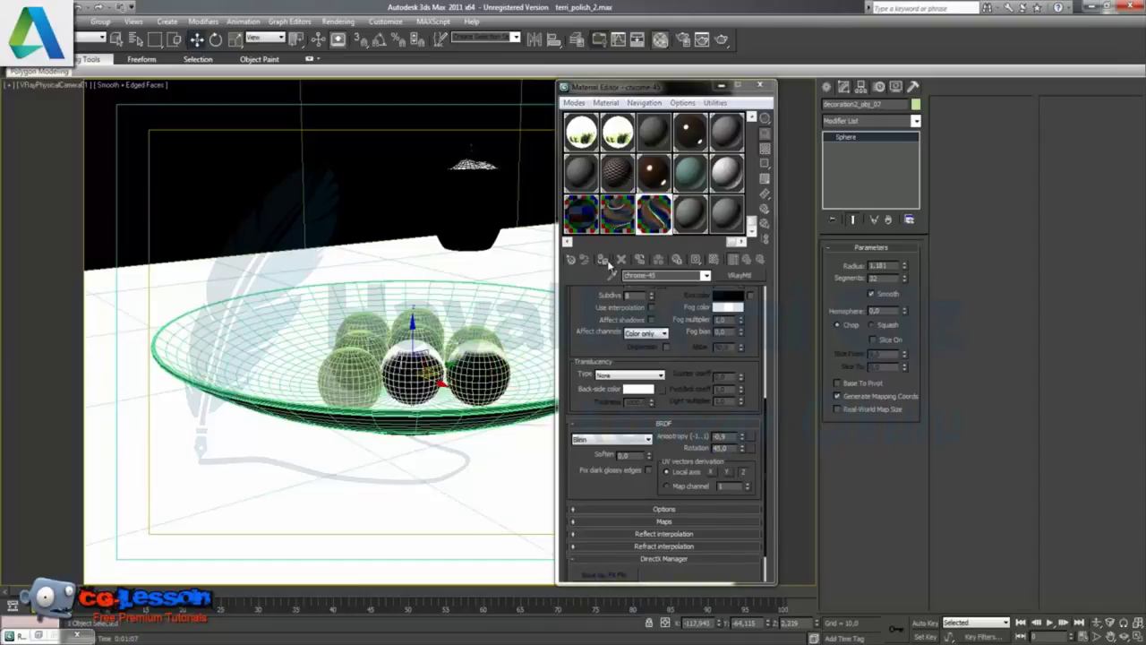
click(605, 260)
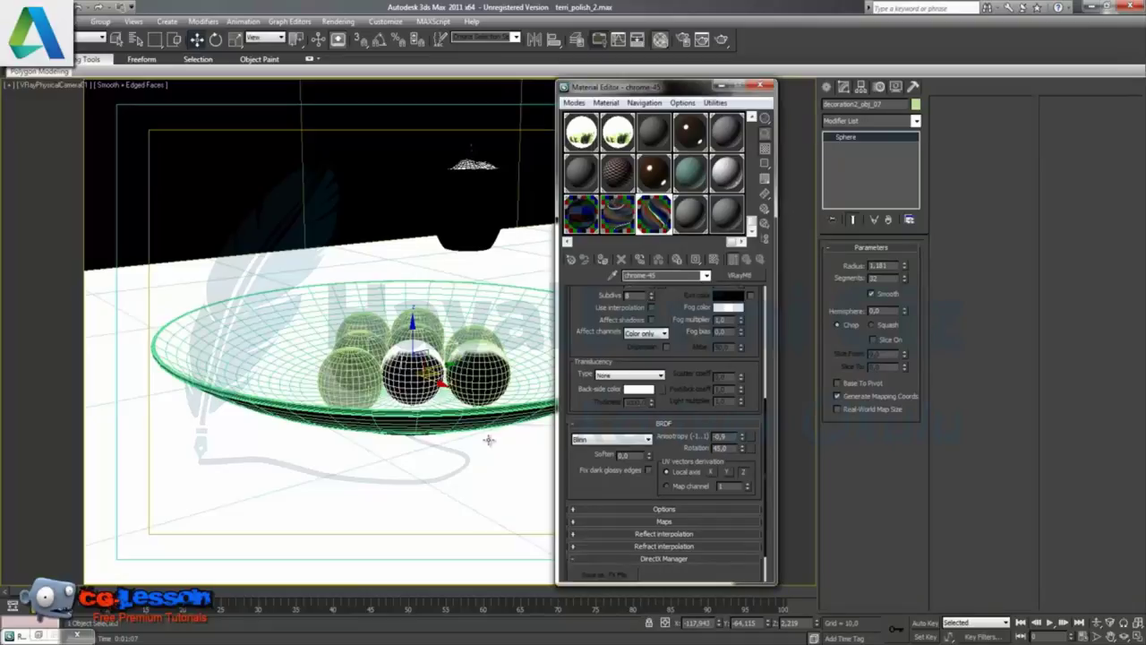
right_click(343, 368)
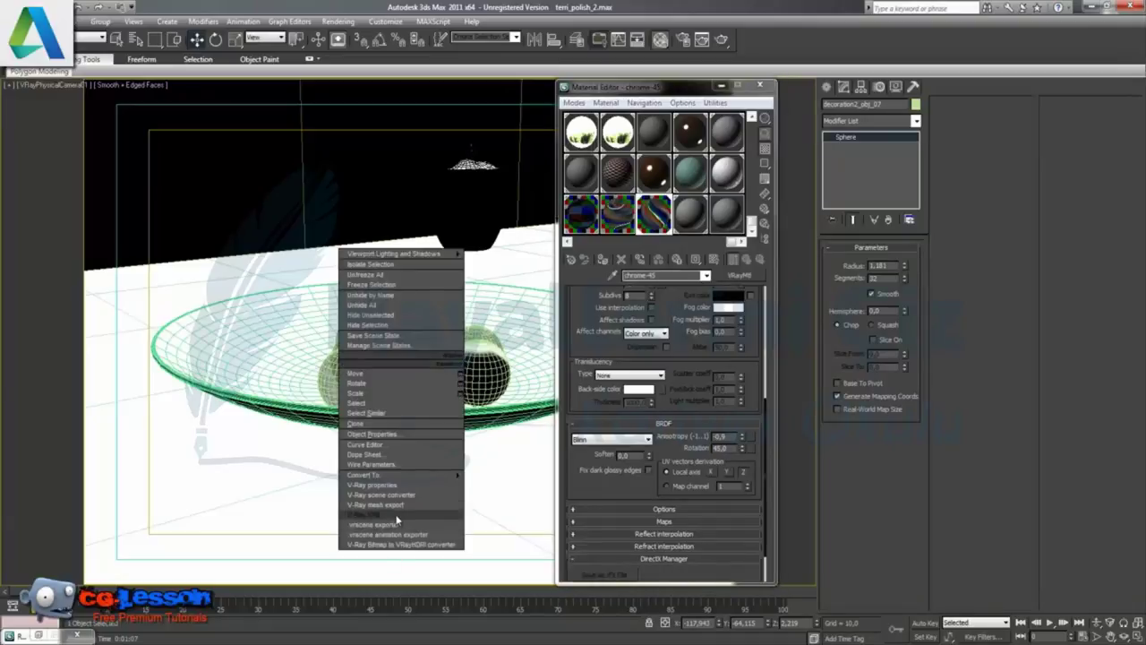
click(365, 514)
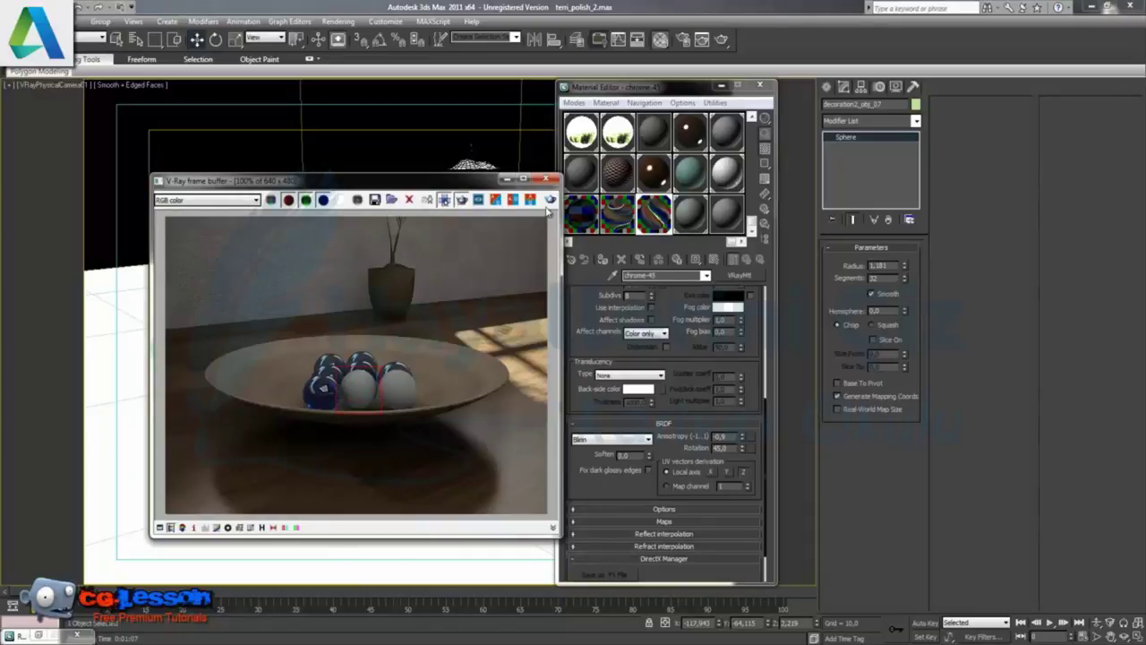
Rearrange the frame buffer and Material Editor windows, then re-render the scene.
drag(483, 179, 568, 417)
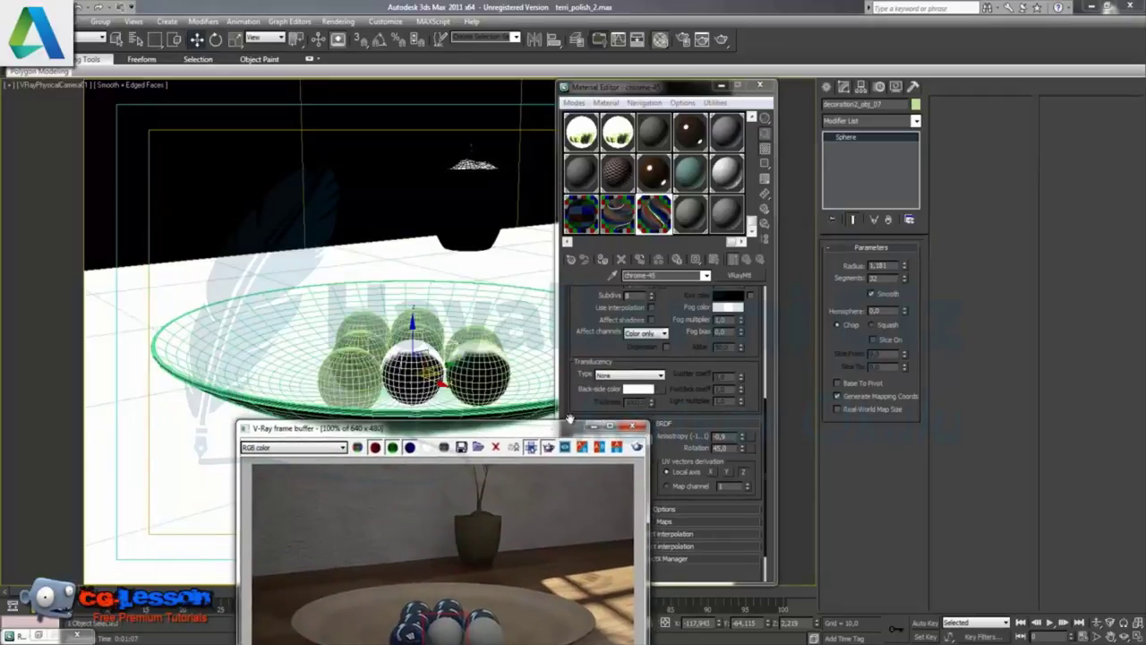
click(609, 265)
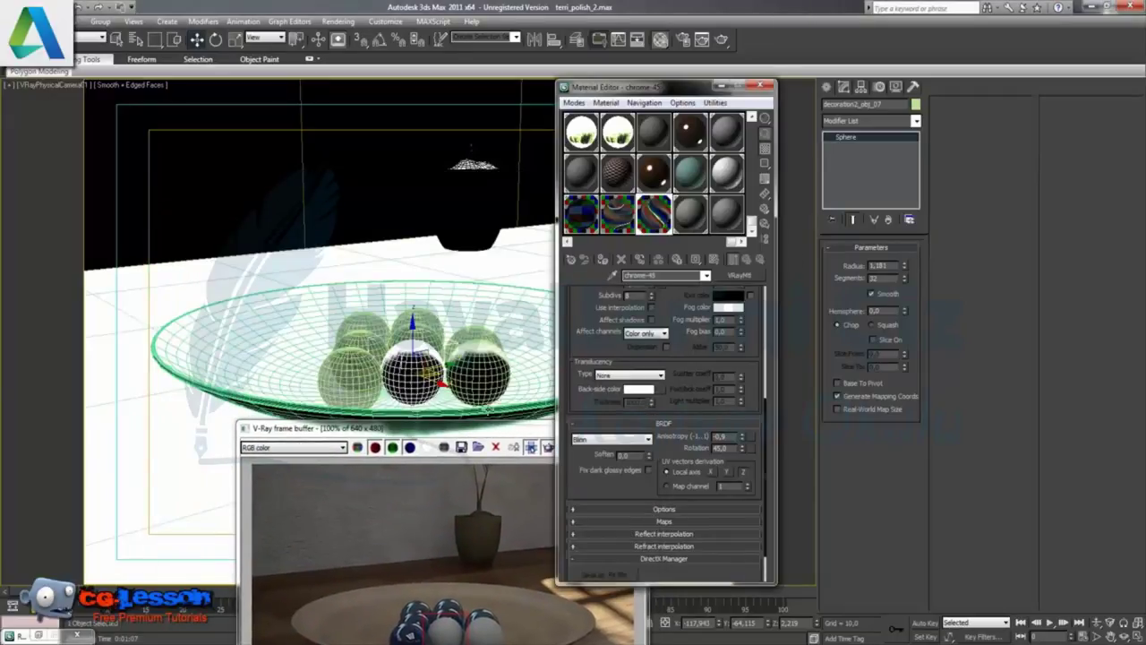
drag(479, 428, 430, 161)
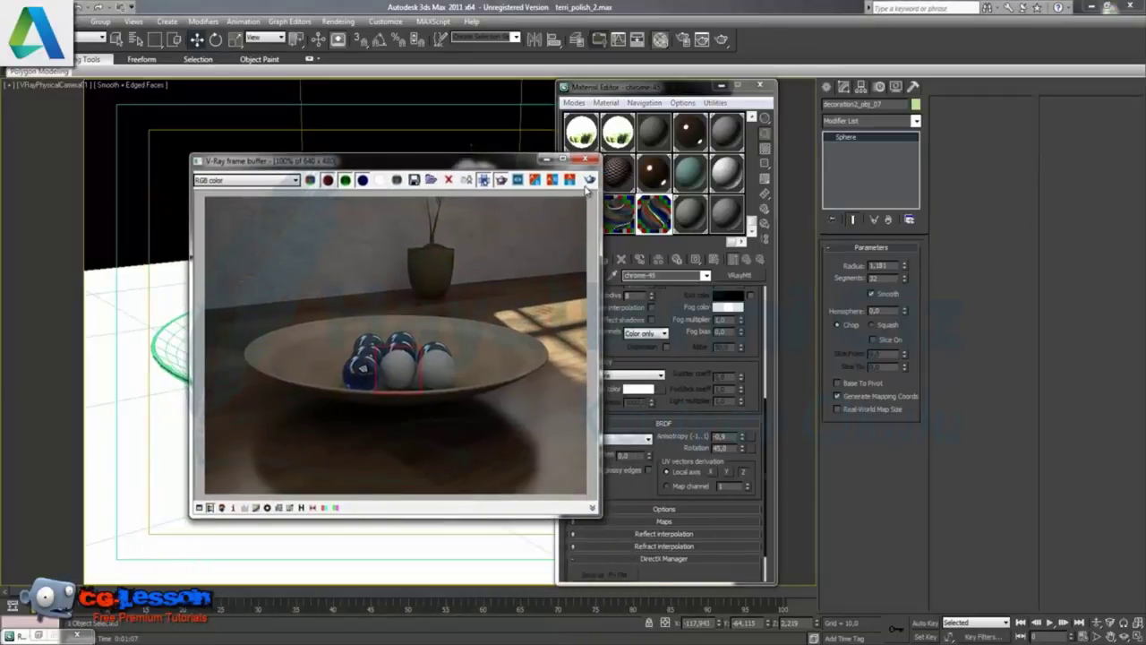
click(588, 181)
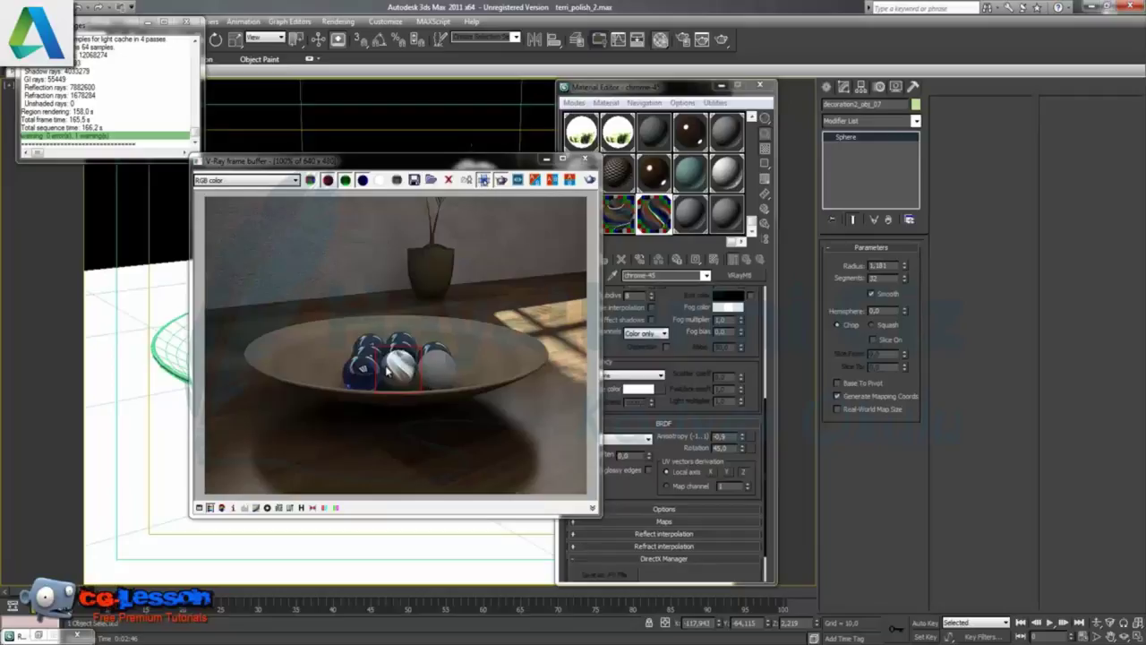
Copy chrome-45 into an empty sample slot and rename the copy.
click(585, 158)
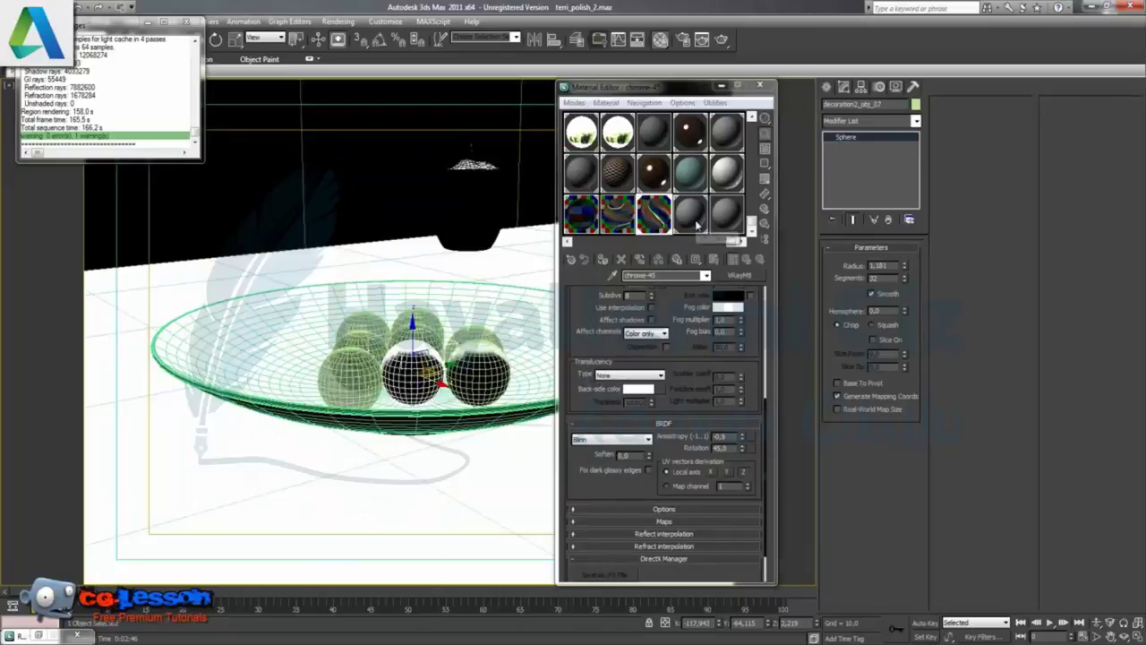
click(697, 226)
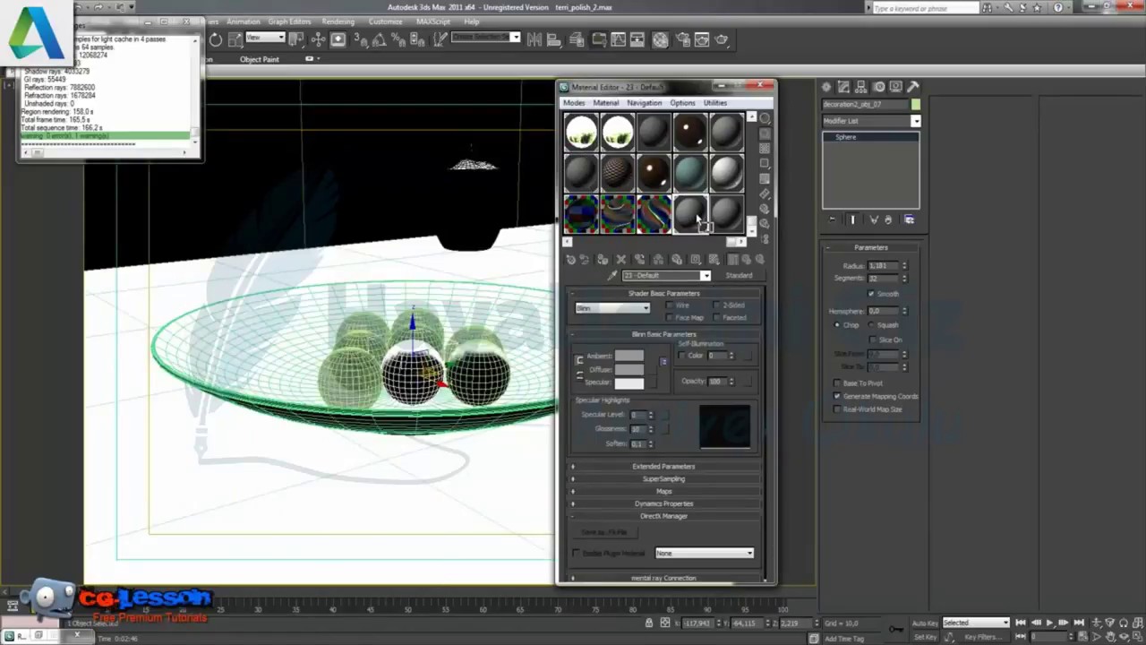
drag(700, 224, 694, 217)
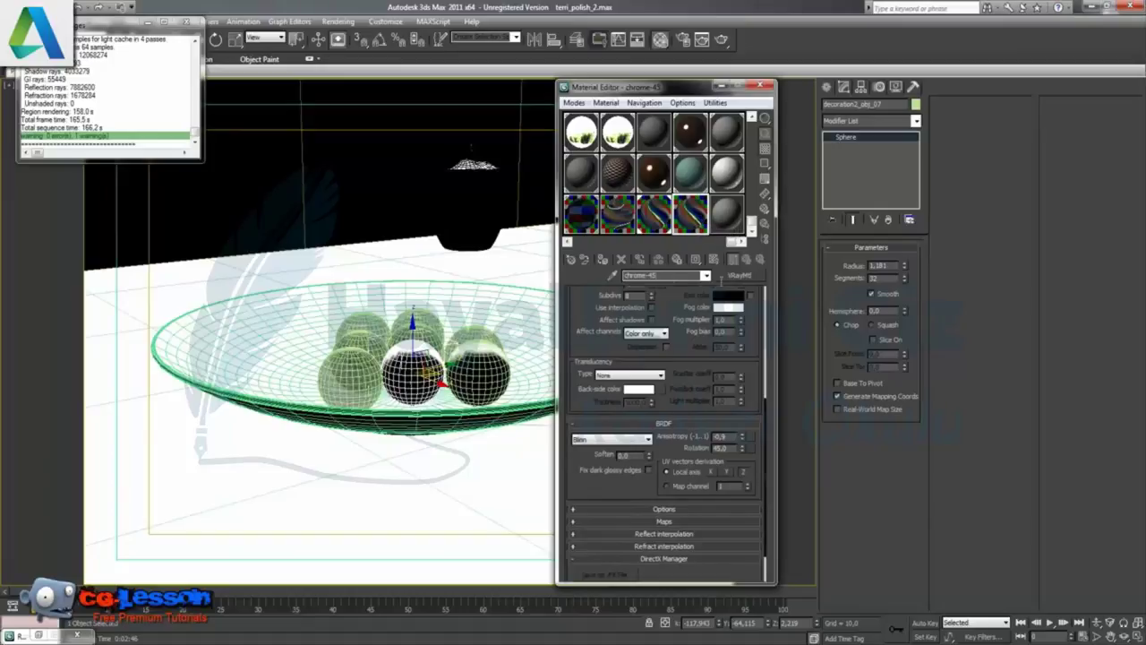
key(BackSpace)
key(BackSpace)
Set the copy's anisotropy rotation to 0, assign it to the right sphere, reopen the frame buffer.
text(-0,5)
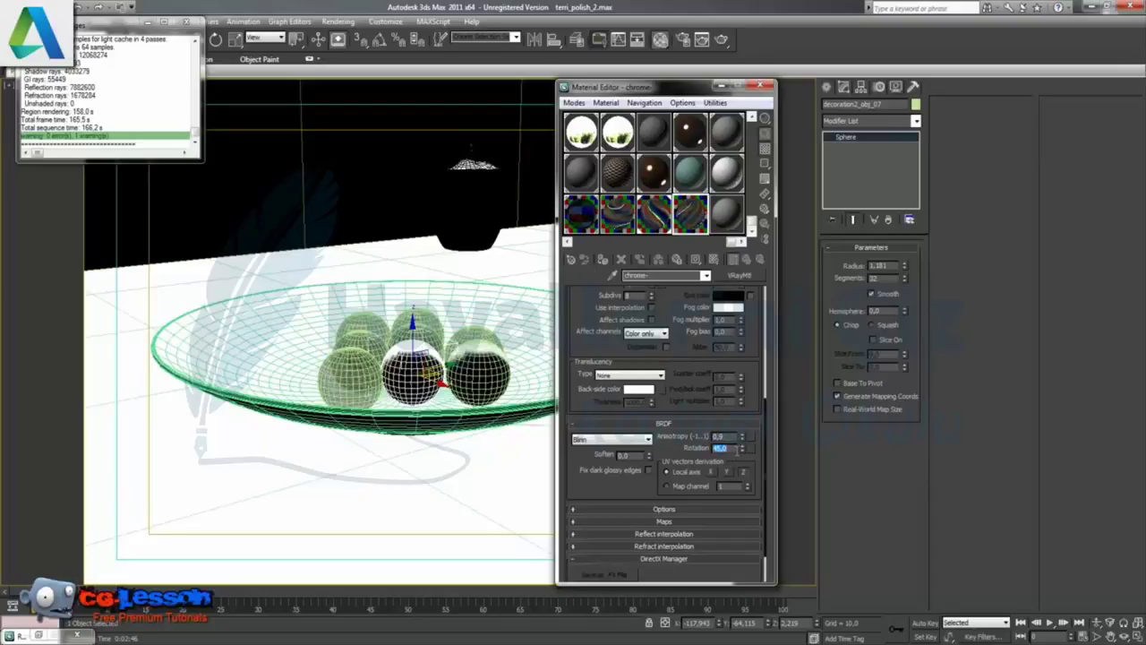
double_click(717, 448)
click(491, 367)
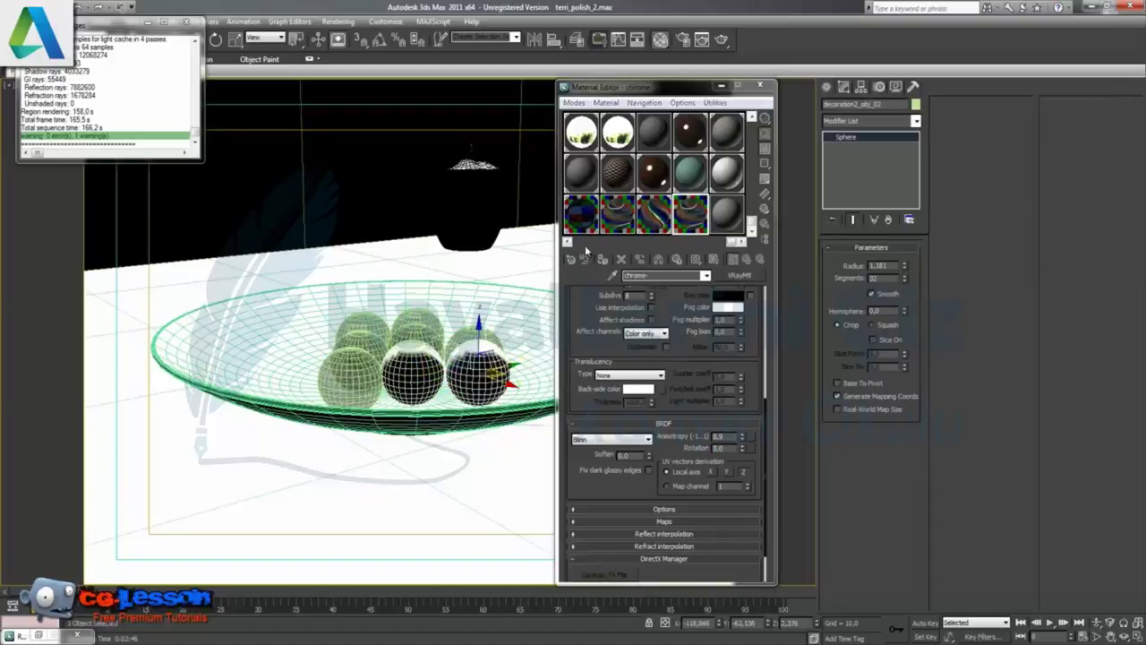
click(605, 261)
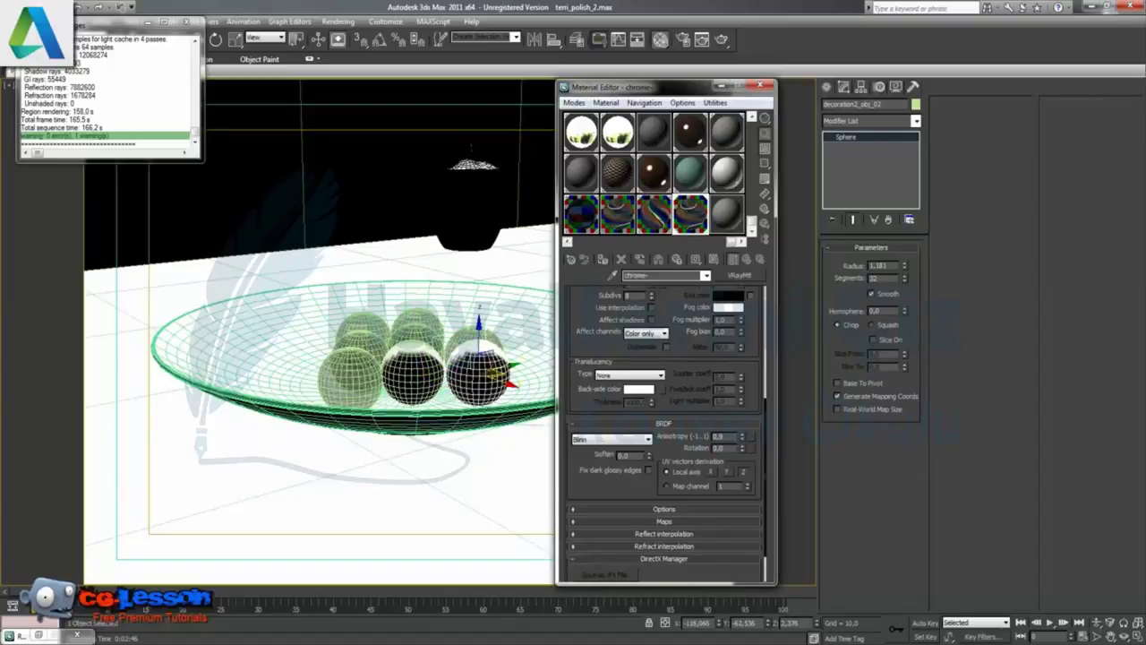
mouse_move(21, 635)
click(376, 589)
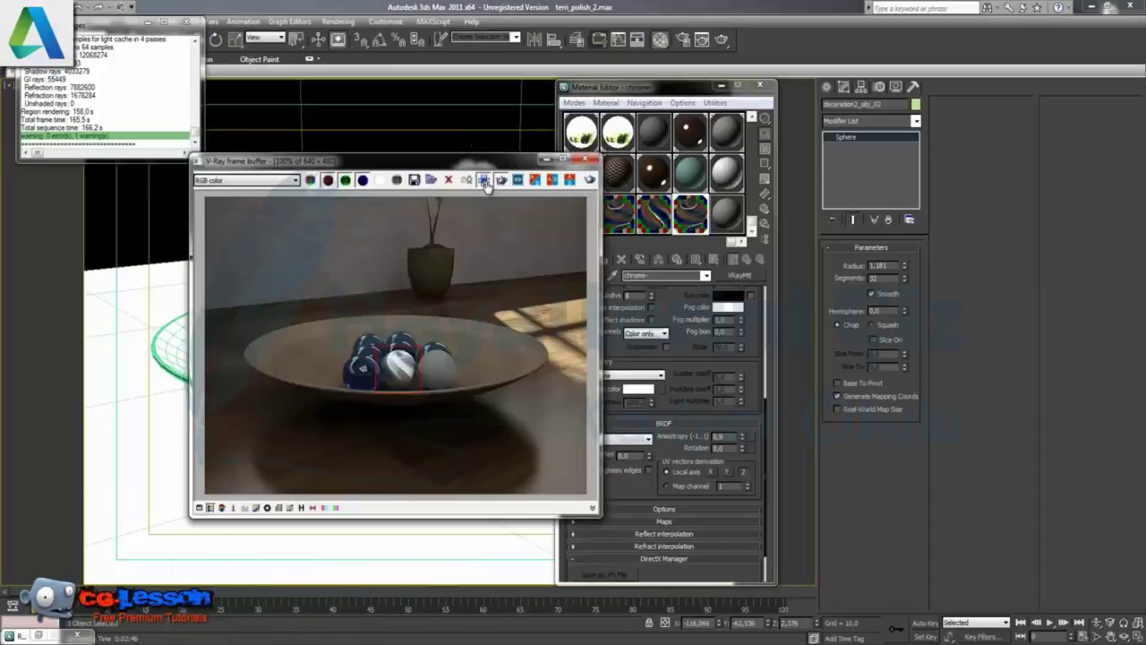
Enable region rendering and re-render only the area around the right ball.
click(484, 181)
click(589, 180)
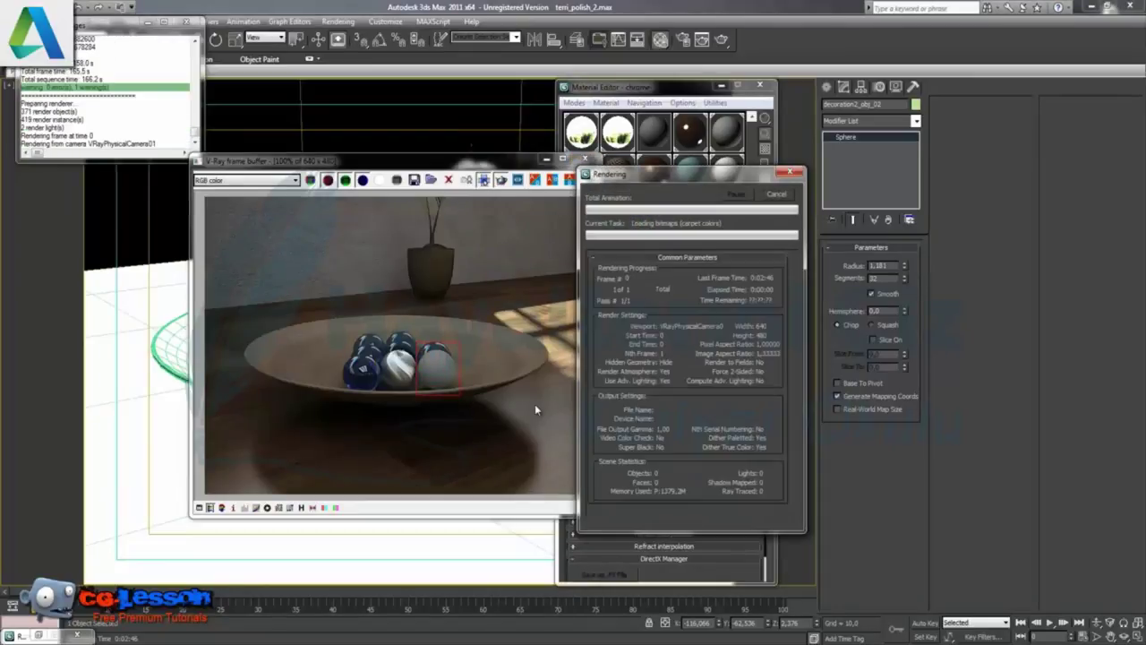